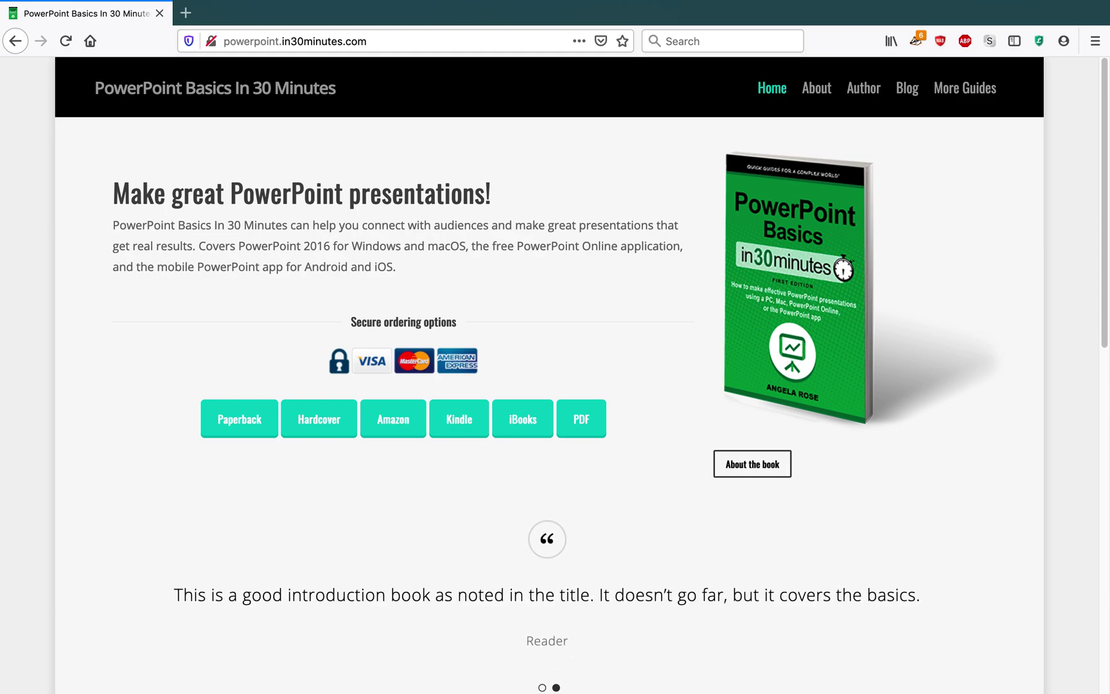
Switch from Firefox to the Product Roadmap Planning deck in PowerPoint.
key(super+Tab)
key(super+Tab)
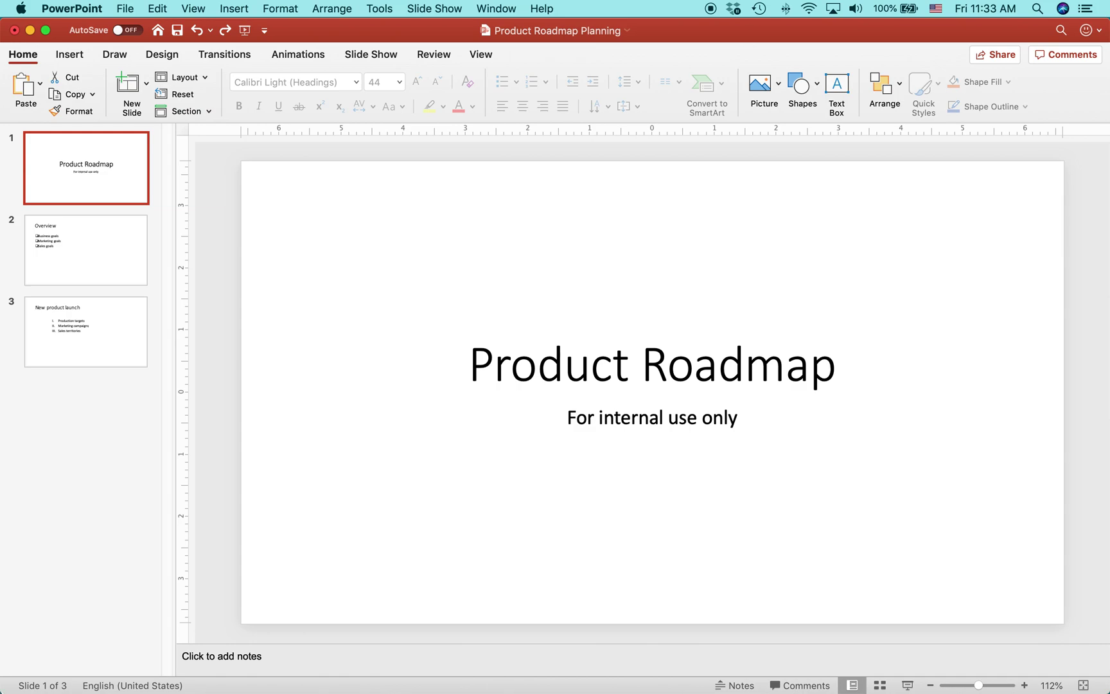
Browse the title, Overview and New product launch slides, ending on Overview.
click(79, 226)
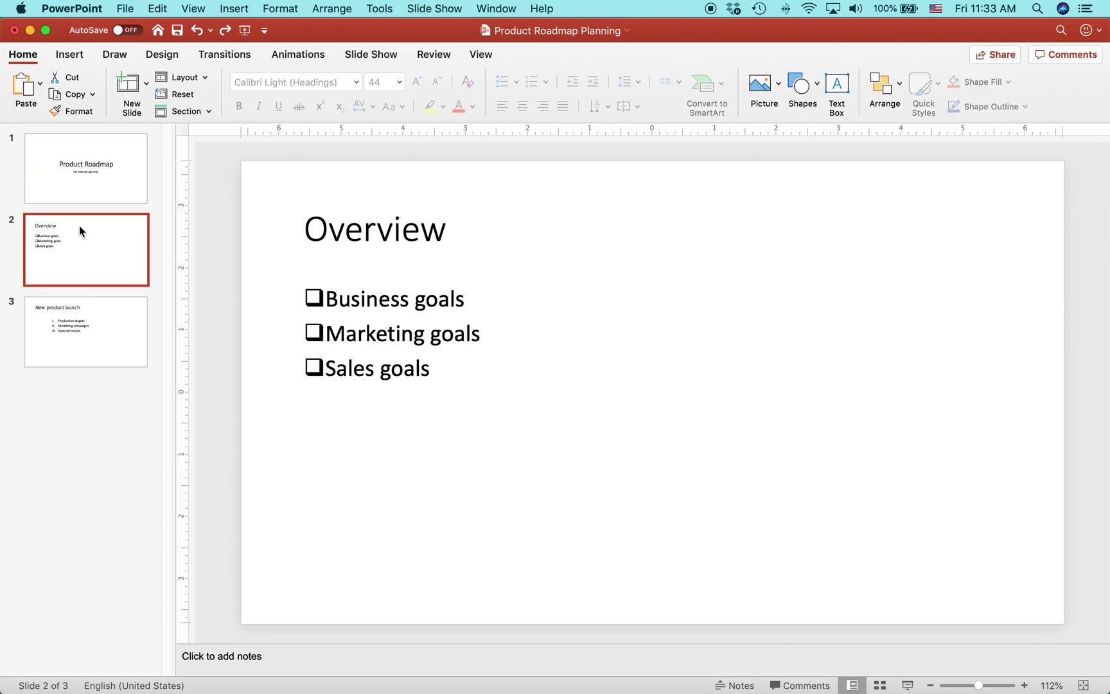
click(80, 165)
click(83, 244)
click(85, 341)
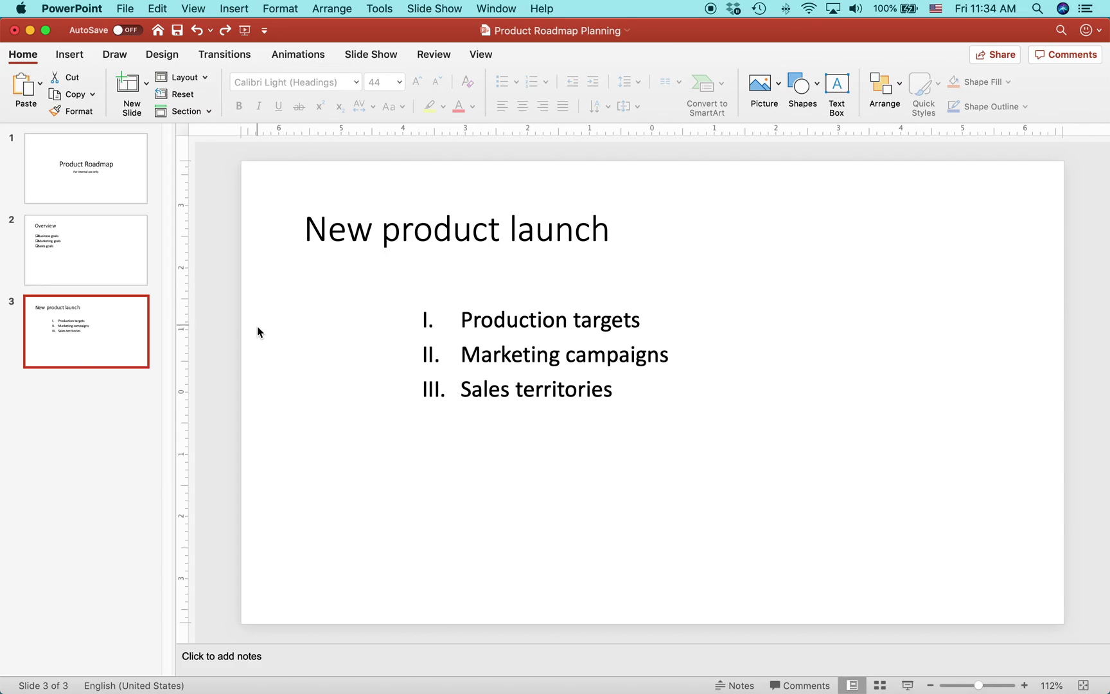
click(102, 188)
click(92, 241)
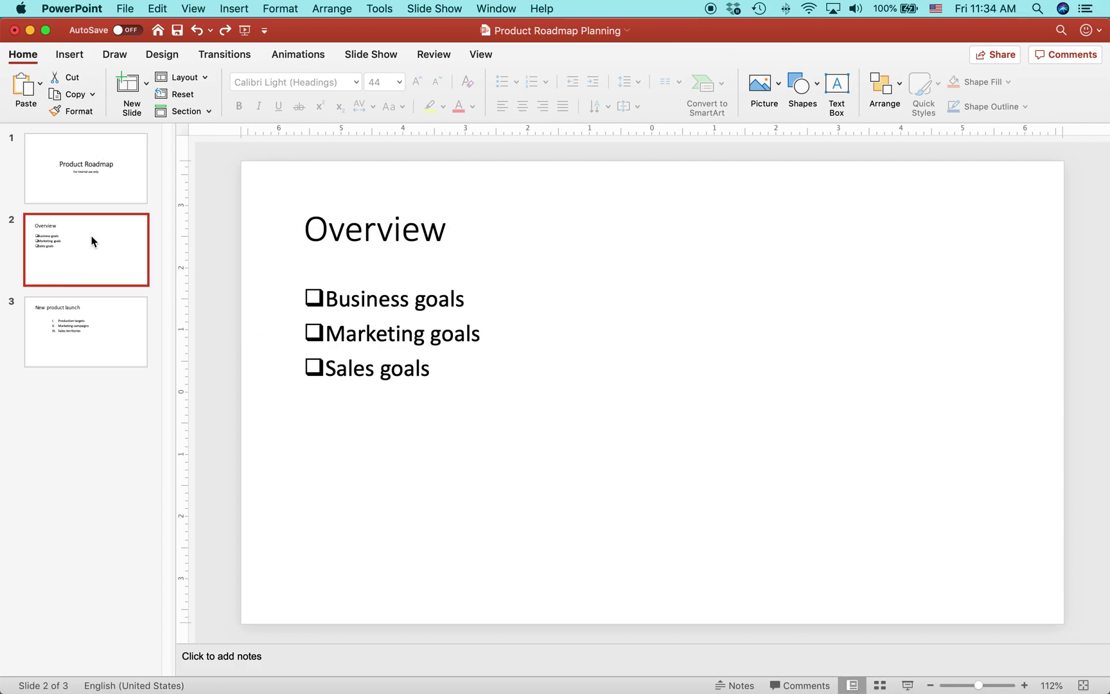
Show the Design tab's theme and Design Ideas options for the deck.
click(169, 59)
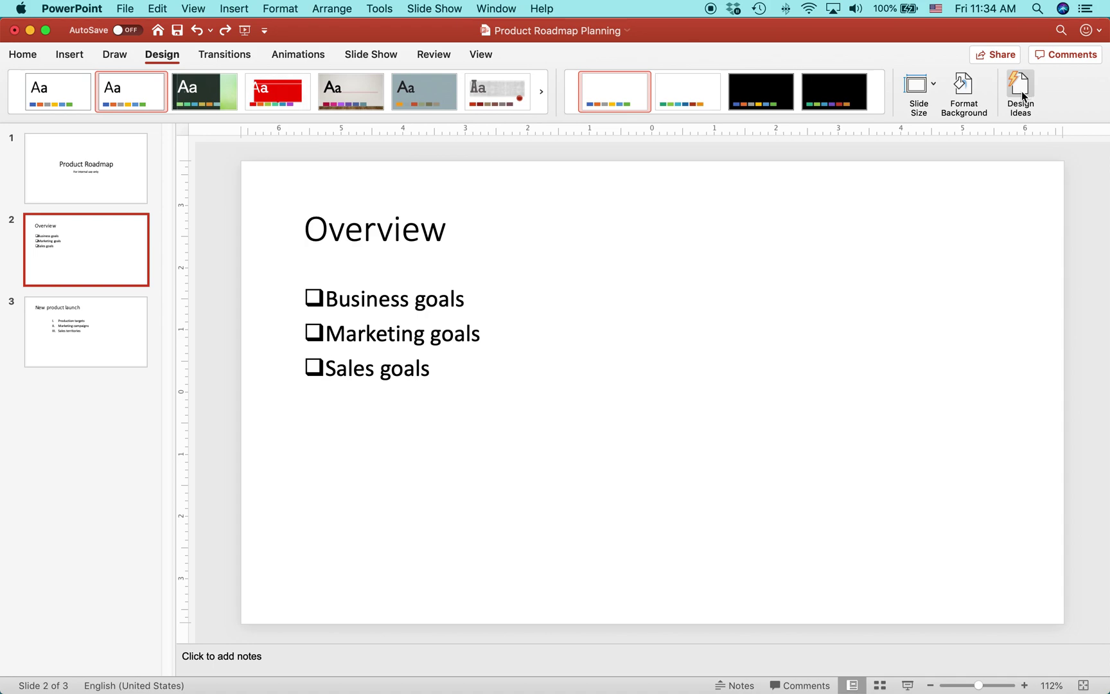
Apply the Design Ideas layout with a dark left panel and goal icon boxes to Overview.
click(1022, 91)
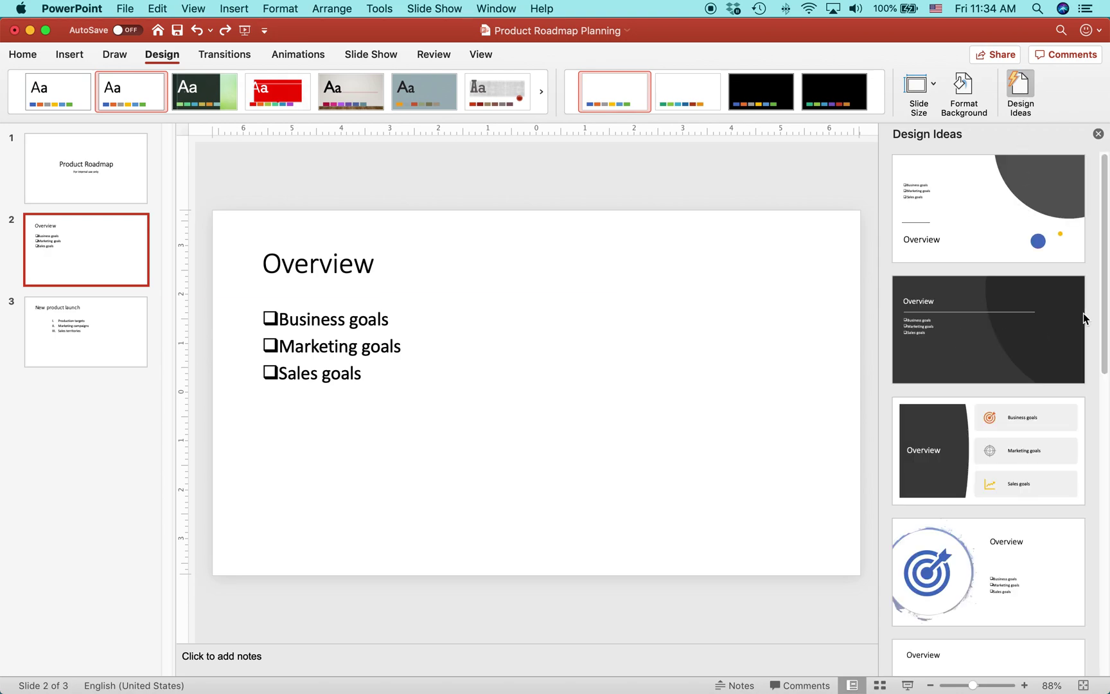
mouse_move(1099, 299)
mouse_down()
mouse_move(1100, 427)
mouse_move(1091, 377)
mouse_up()
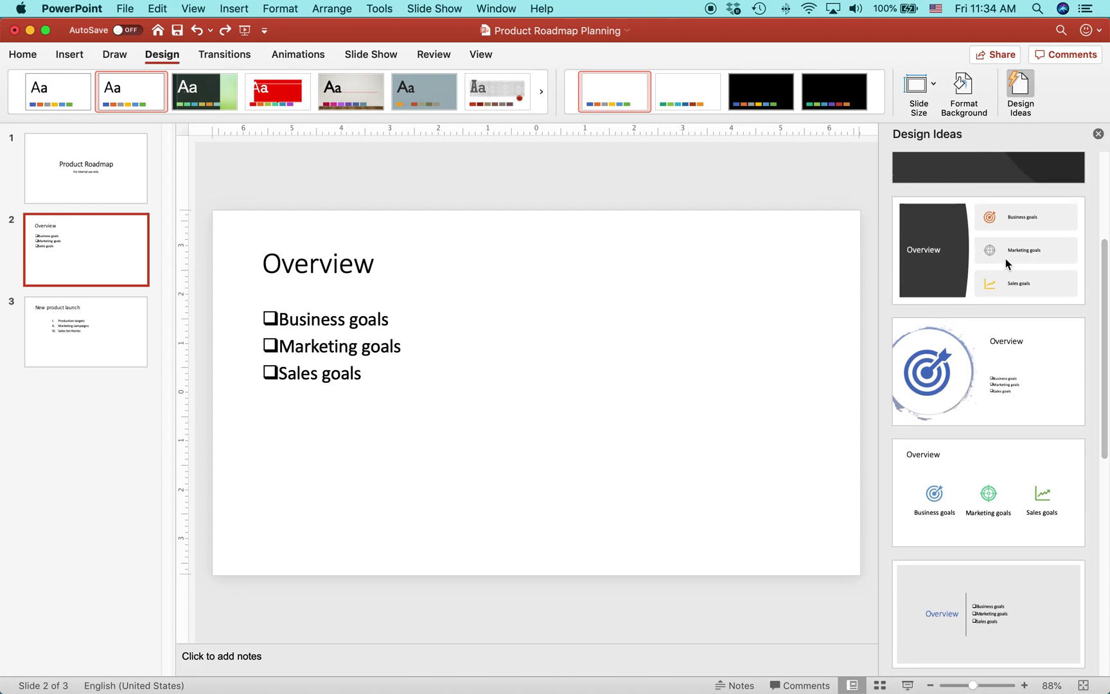
click(1046, 261)
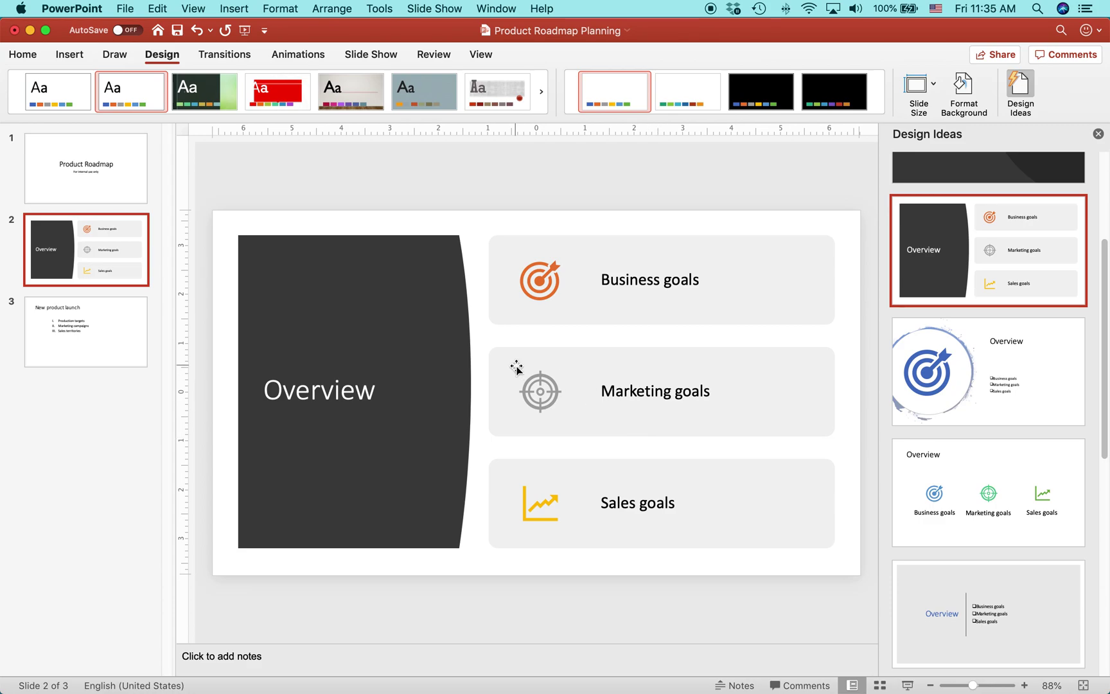
Preview several Design Ideas layouts on slide 3, settling on the brush-stroke banner with icon circles.
click(119, 332)
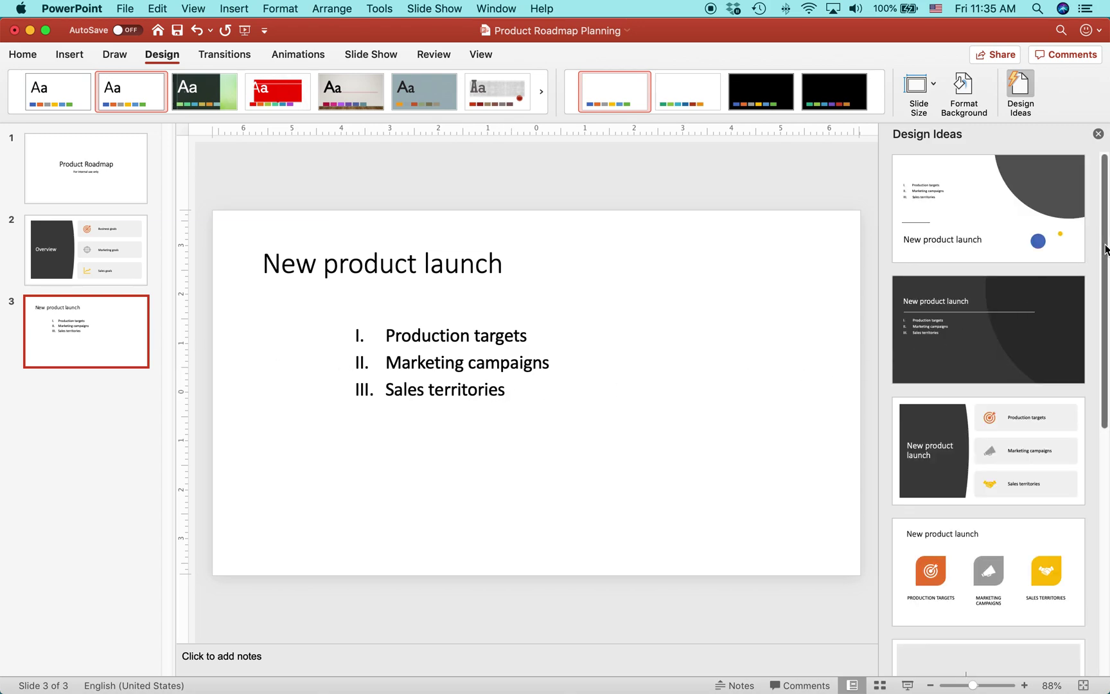
click(983, 218)
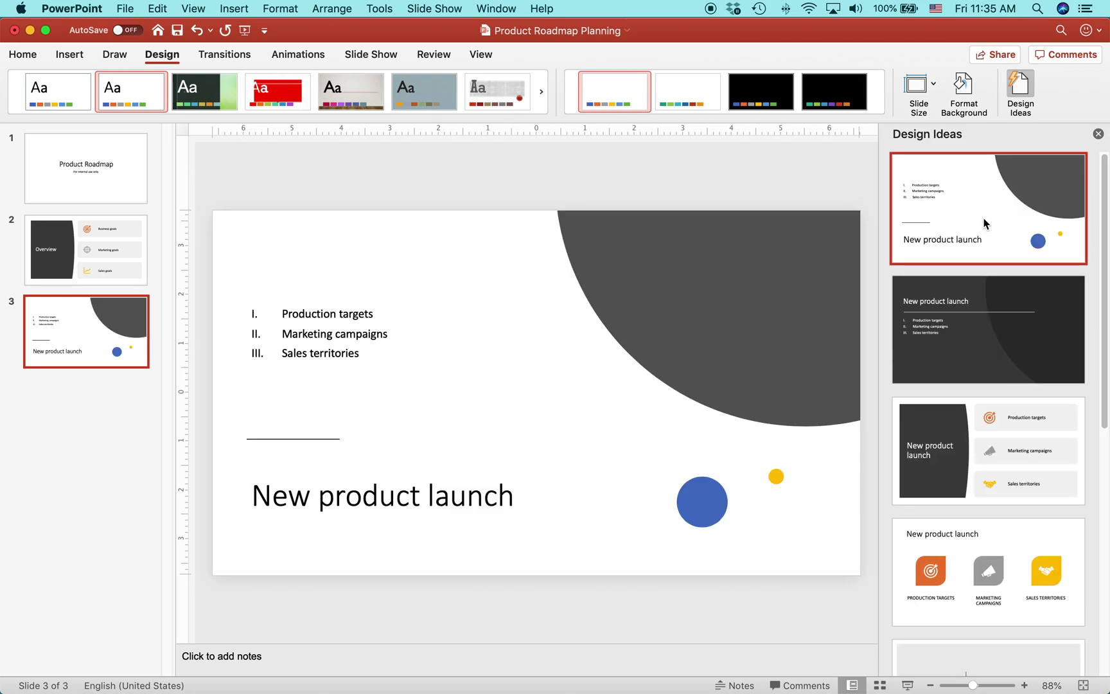
key(Down)
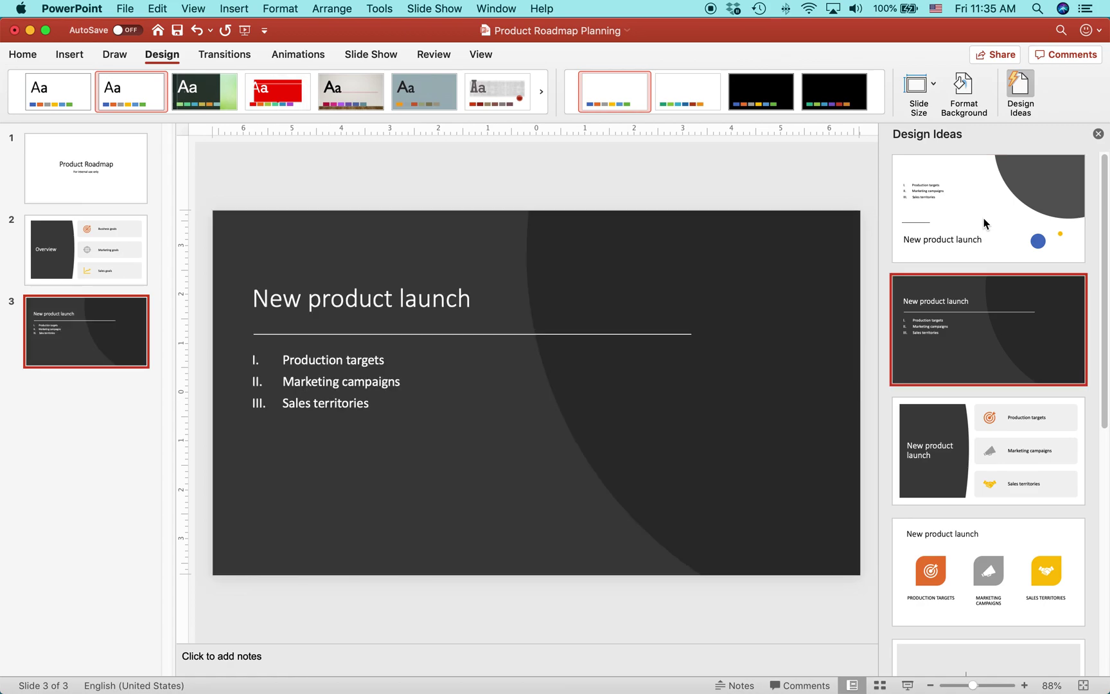
key(Down)
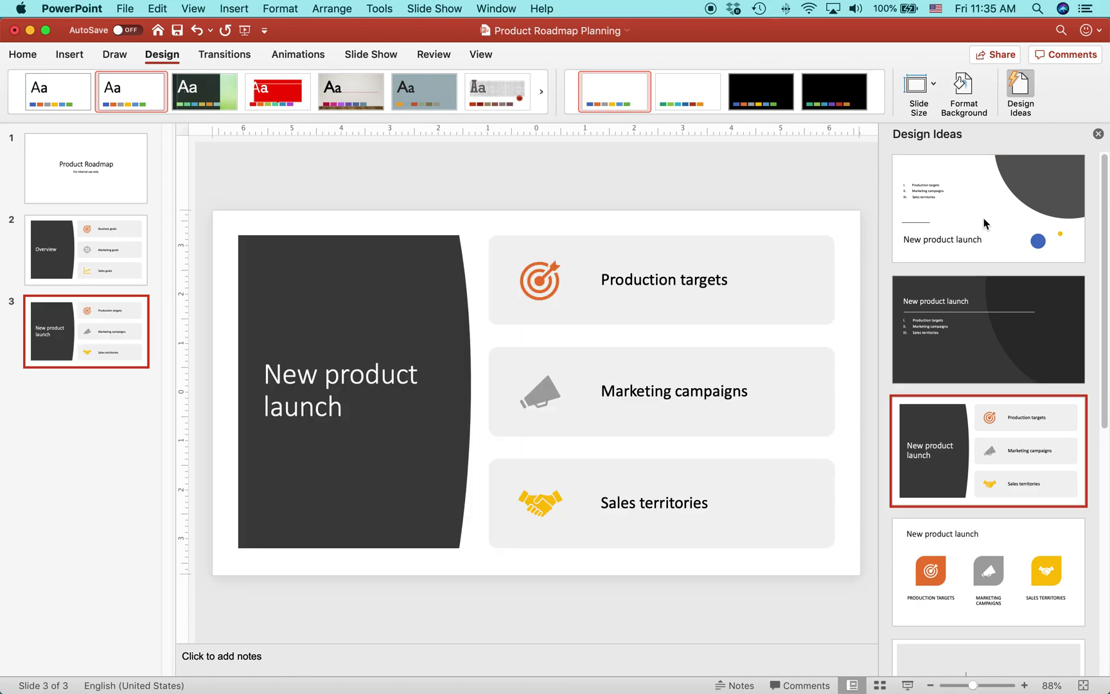
click(69, 260)
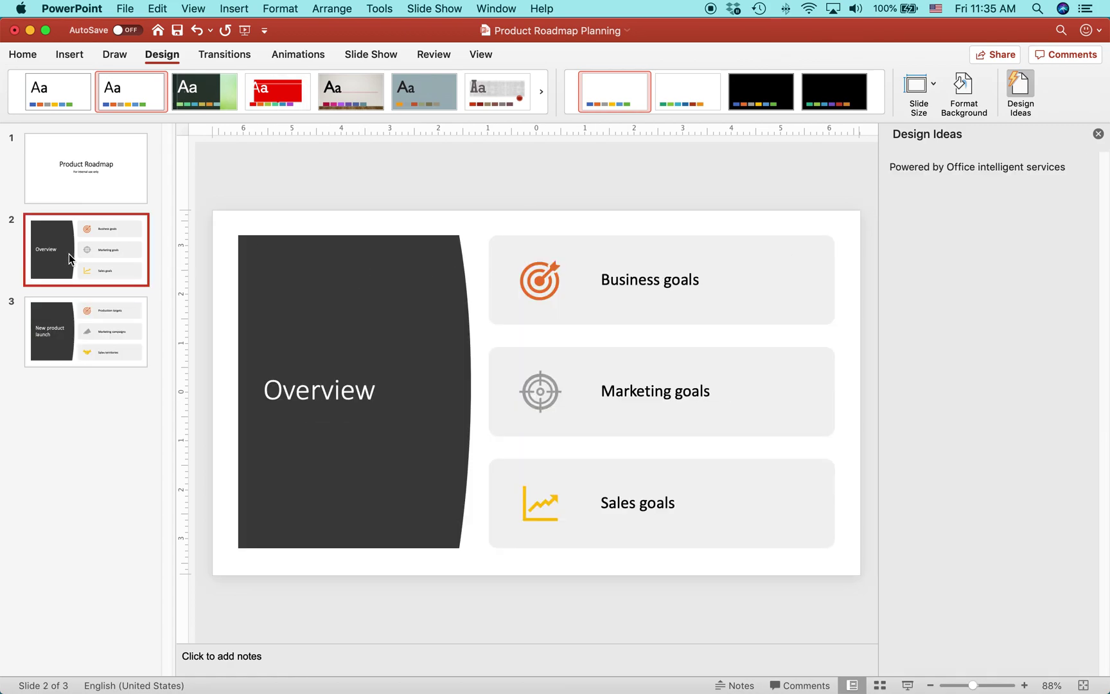
click(70, 326)
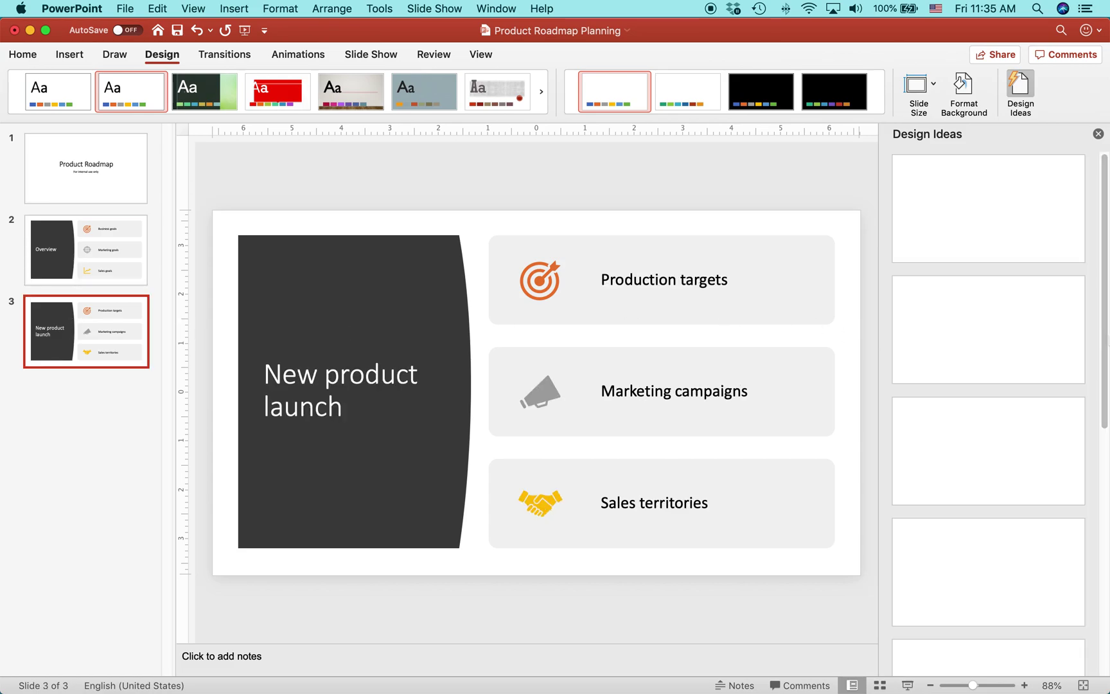
click(977, 543)
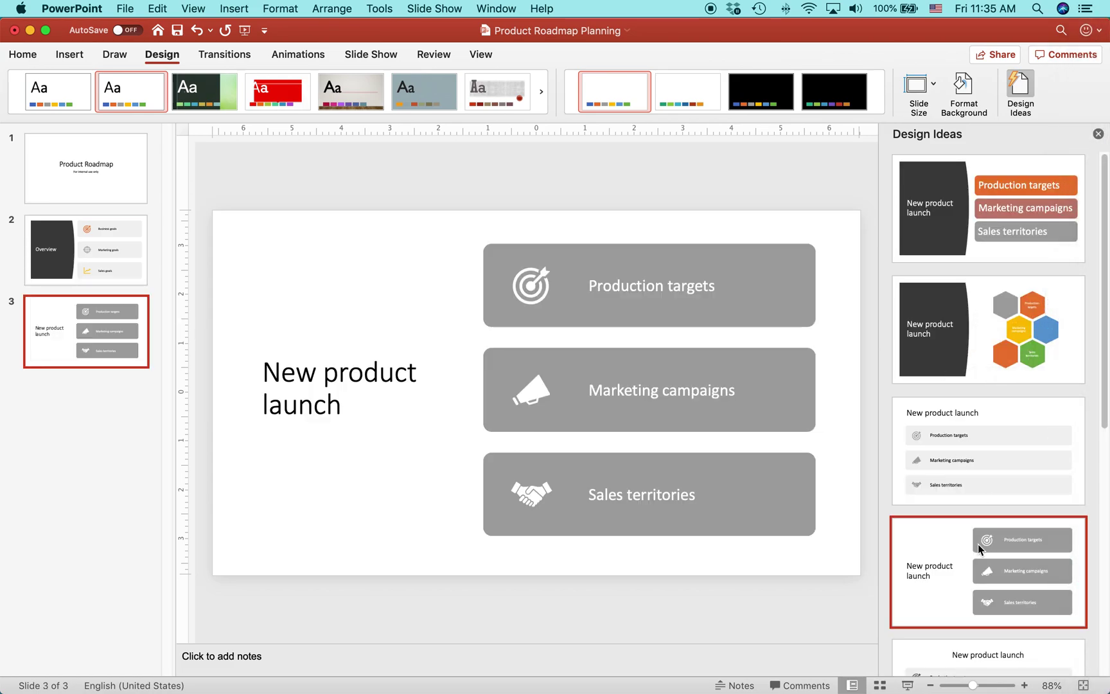
key(Down)
key(Down)
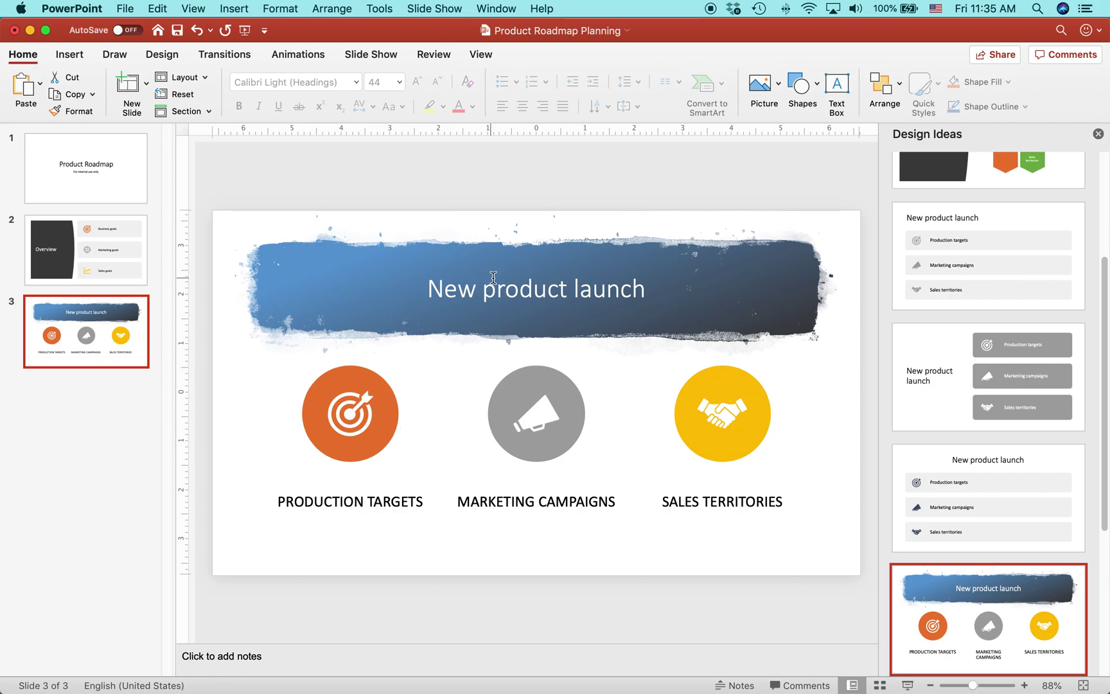
Apply the Wisp theme to all slides, then a title-with-icon-row layout to slide 3.
click(159, 53)
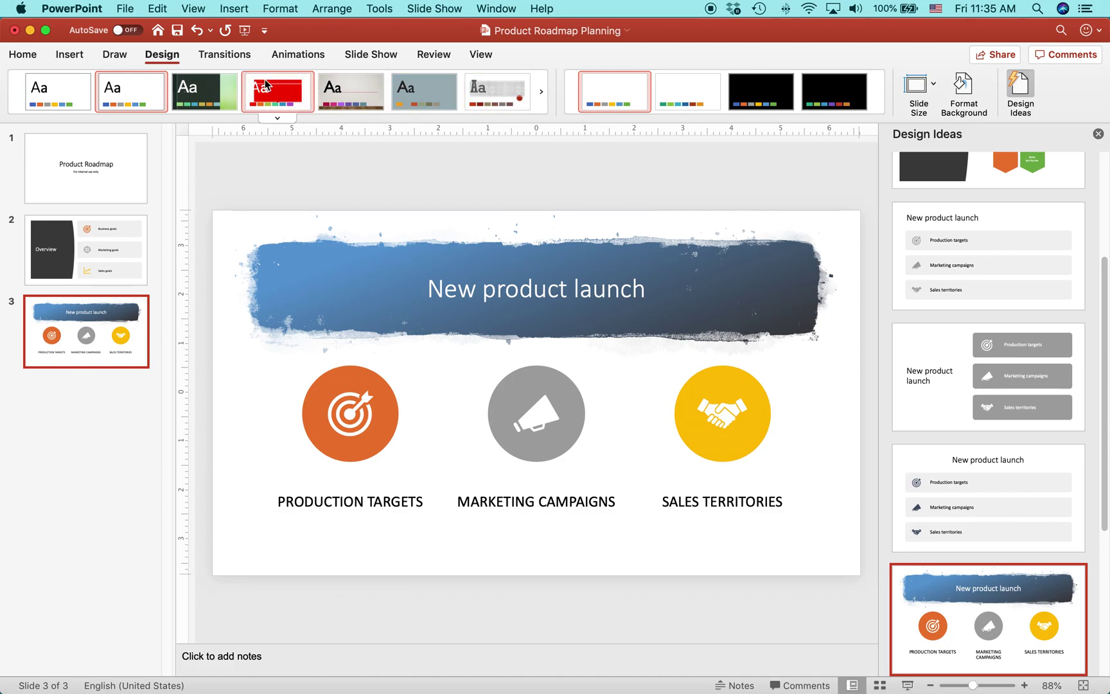
click(276, 117)
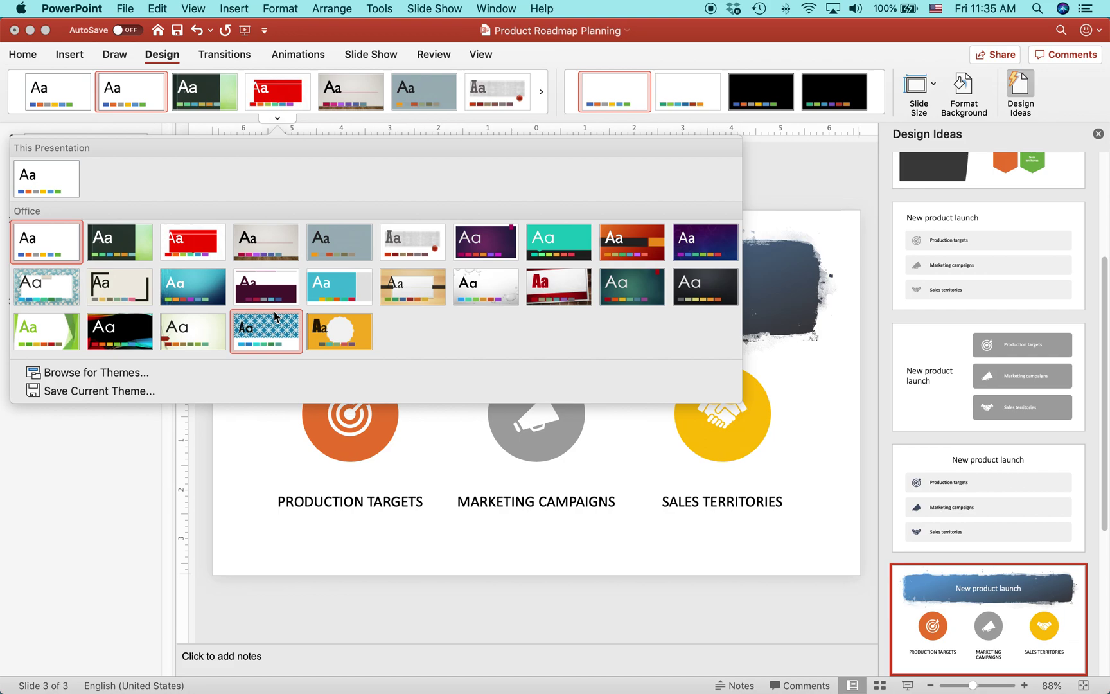
click(208, 323)
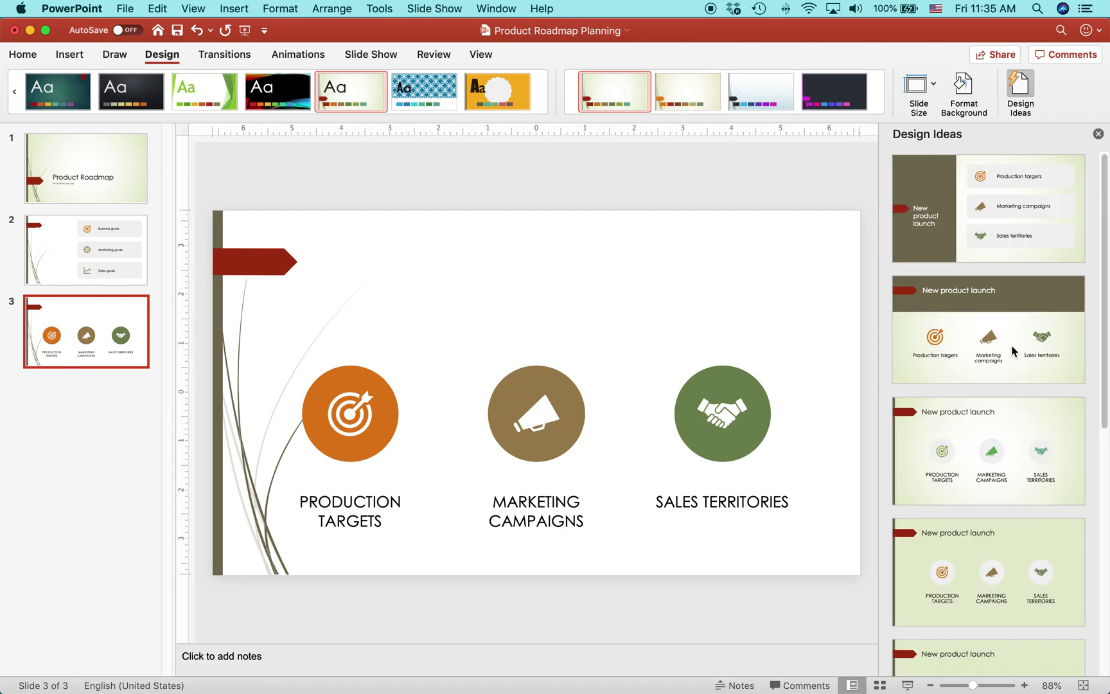
scroll(1016, 352, down, 1)
scroll(1016, 354, down, 1)
scroll(1018, 360, down, 3)
scroll(1018, 360, down, 2)
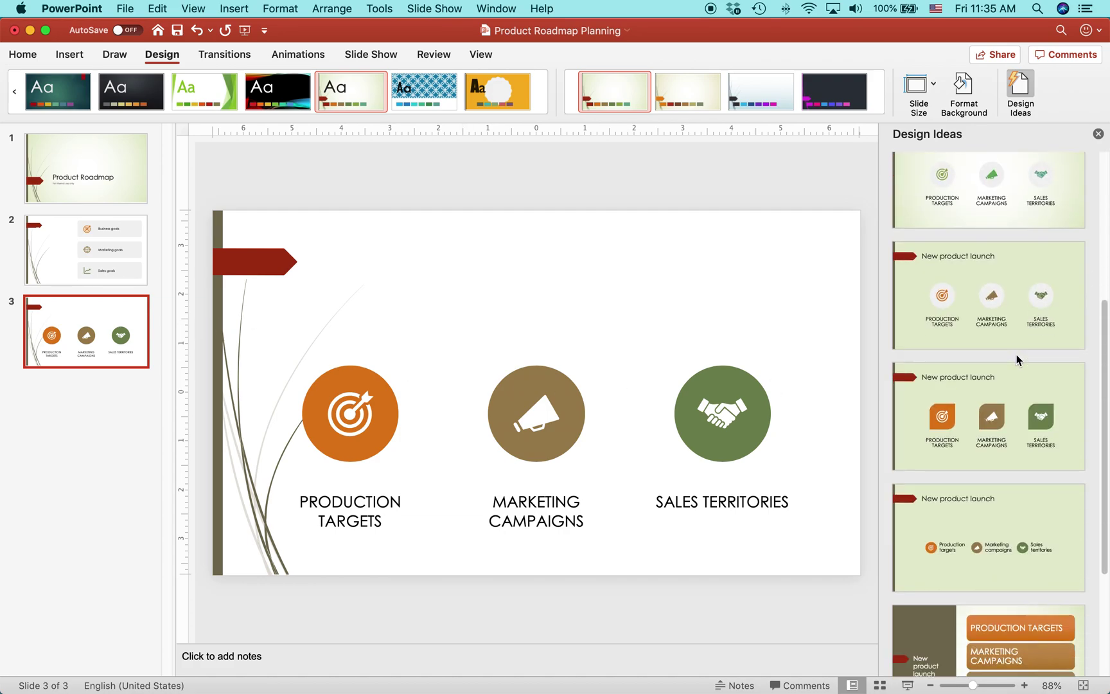
scroll(1017, 359, down, 2)
scroll(1018, 359, down, 2)
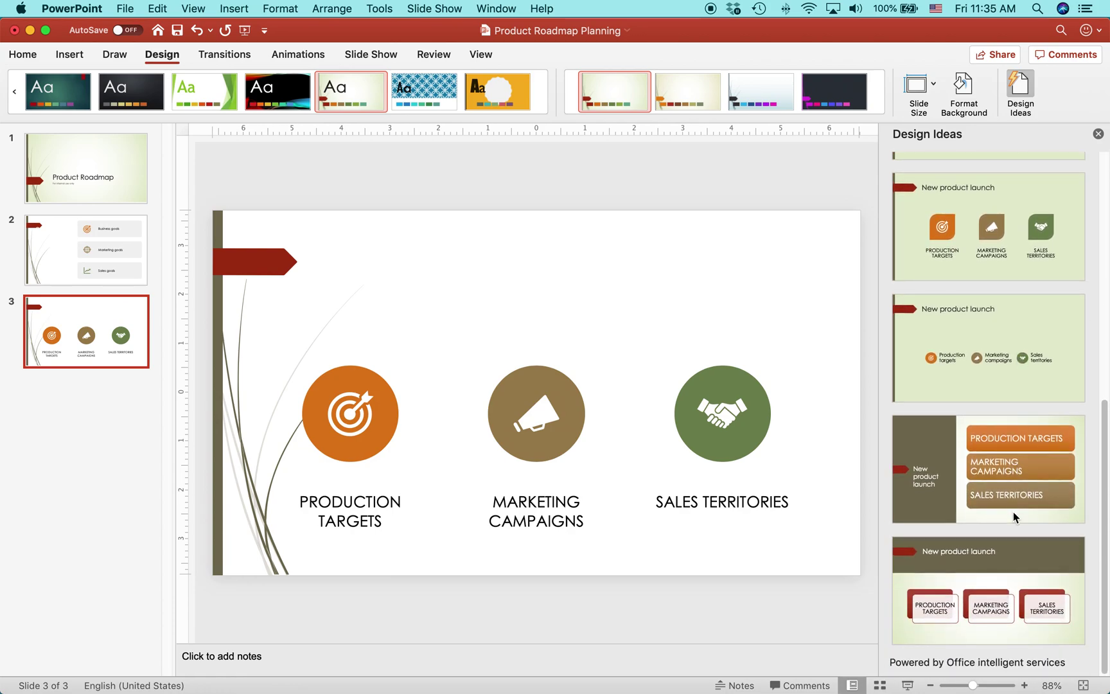
click(1013, 482)
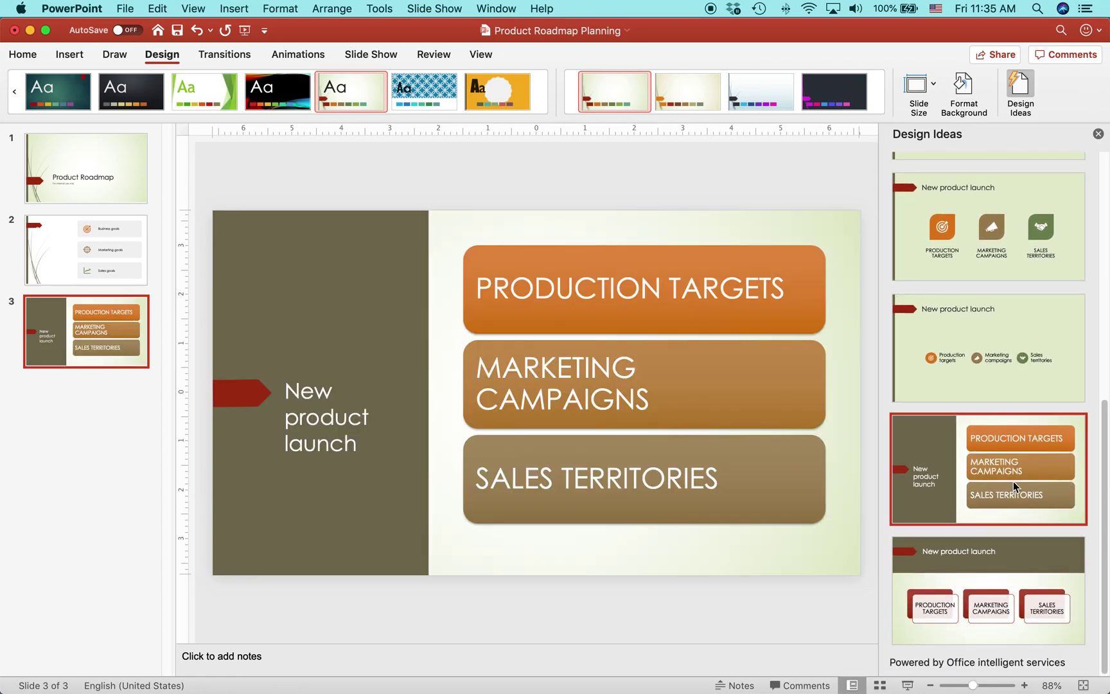
click(1004, 340)
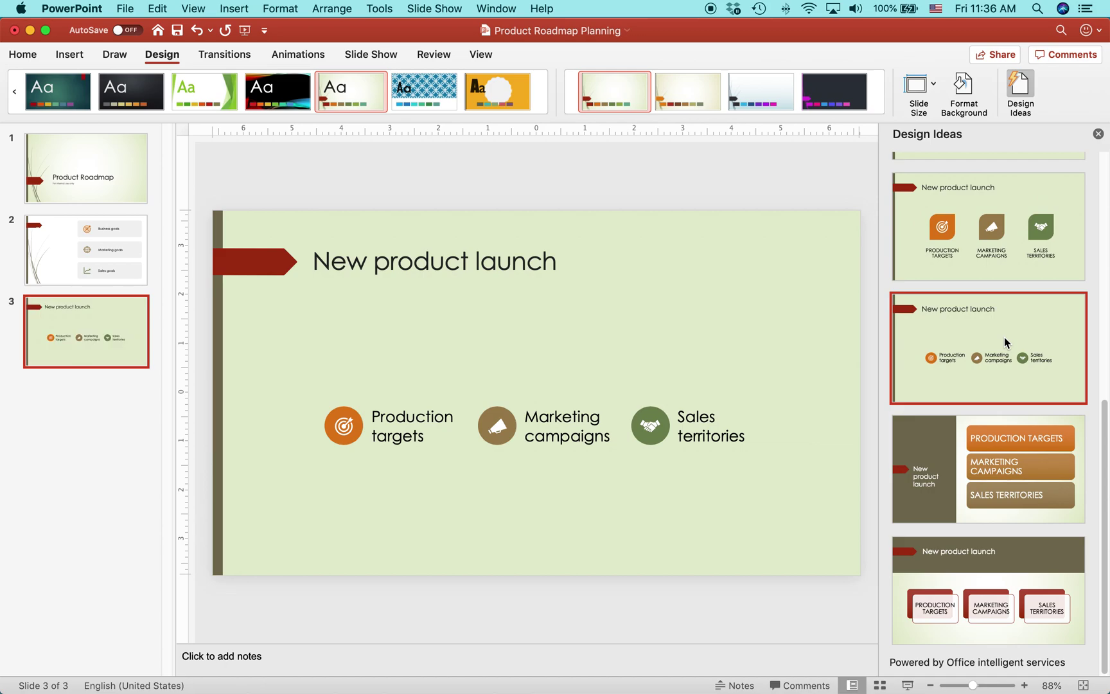
On the title slide, preview the red-arrow layout, then apply the dark bottom-band subtitle design.
click(82, 178)
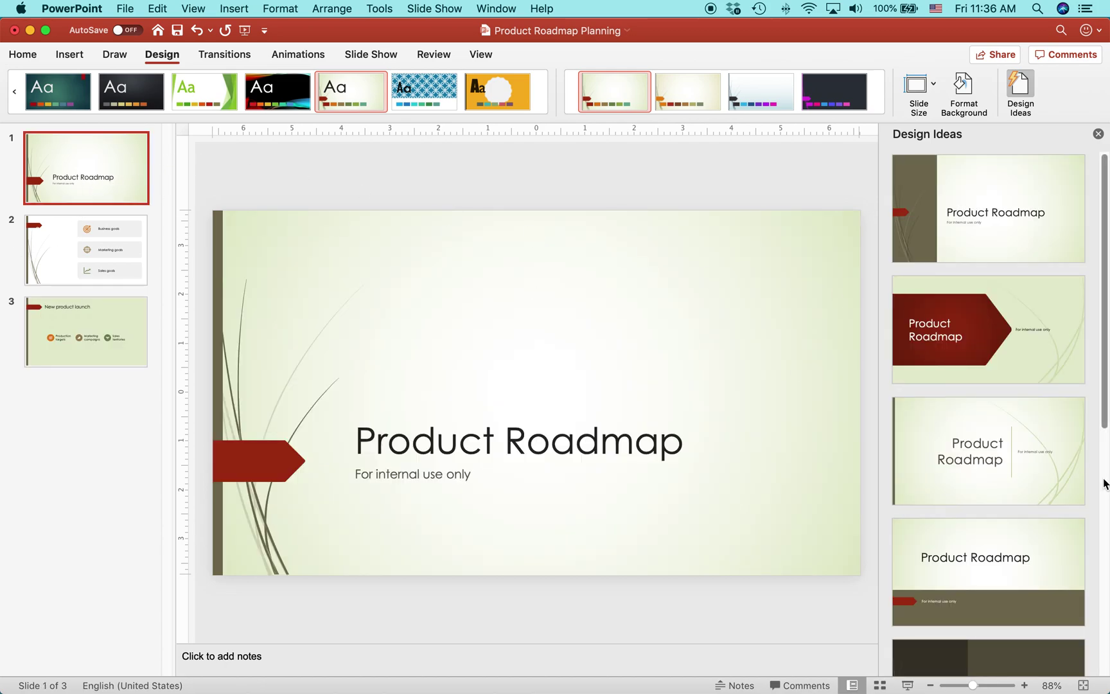
click(956, 316)
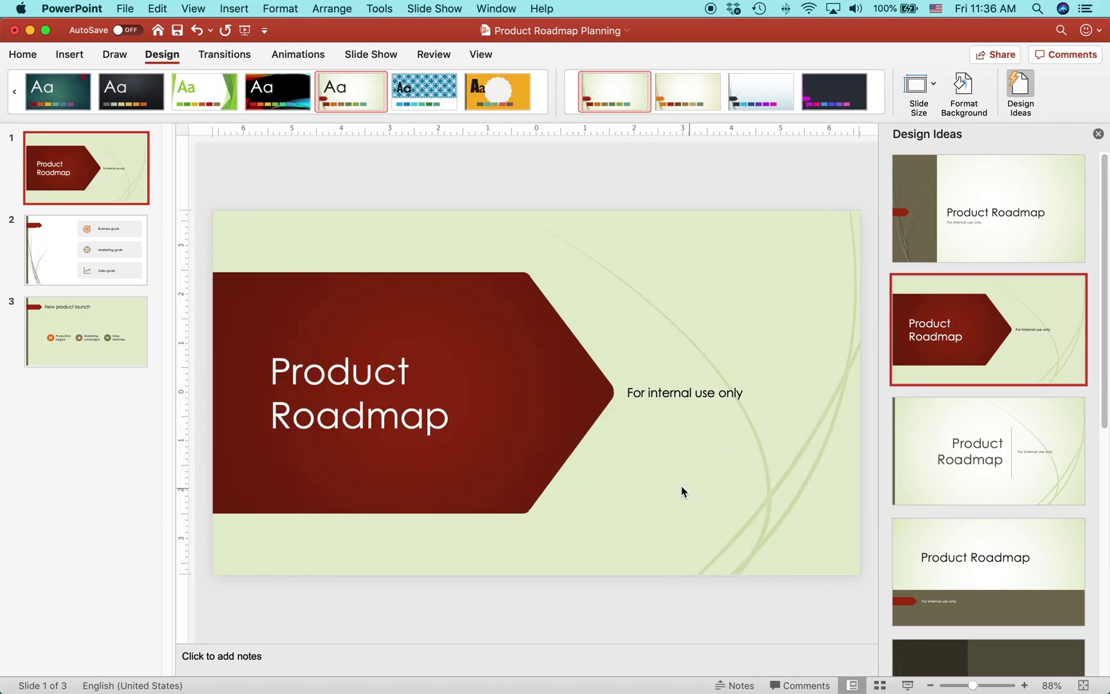
click(1026, 559)
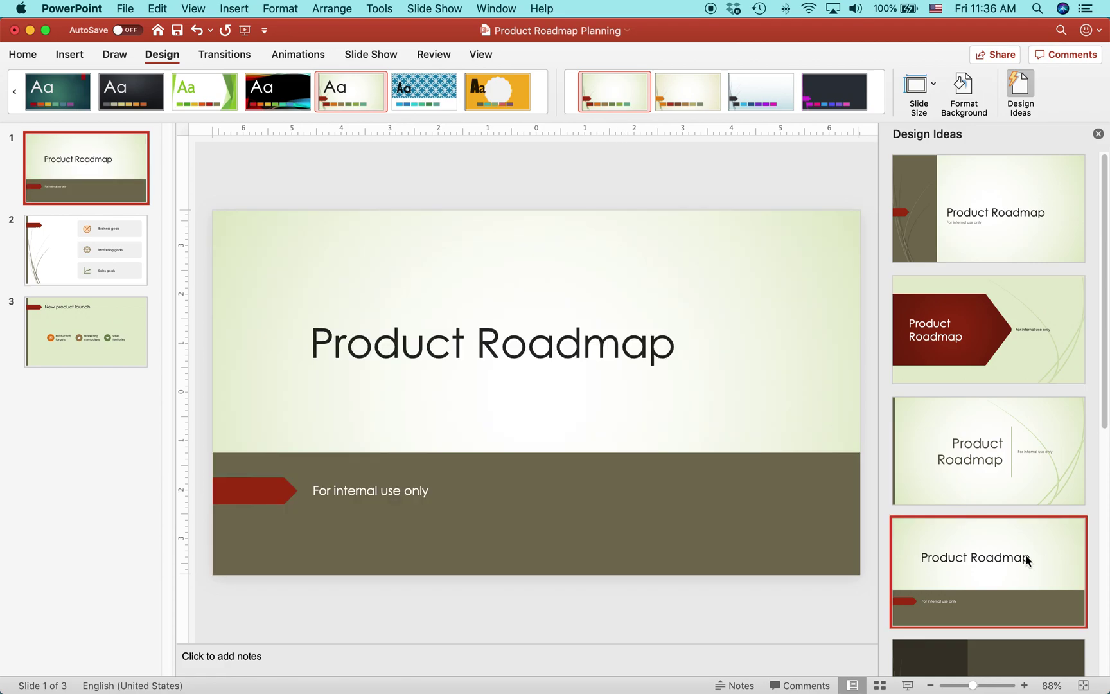
Switch from PowerPoint back to the PowerPoint Basics site in Firefox.
key(super+Tab)
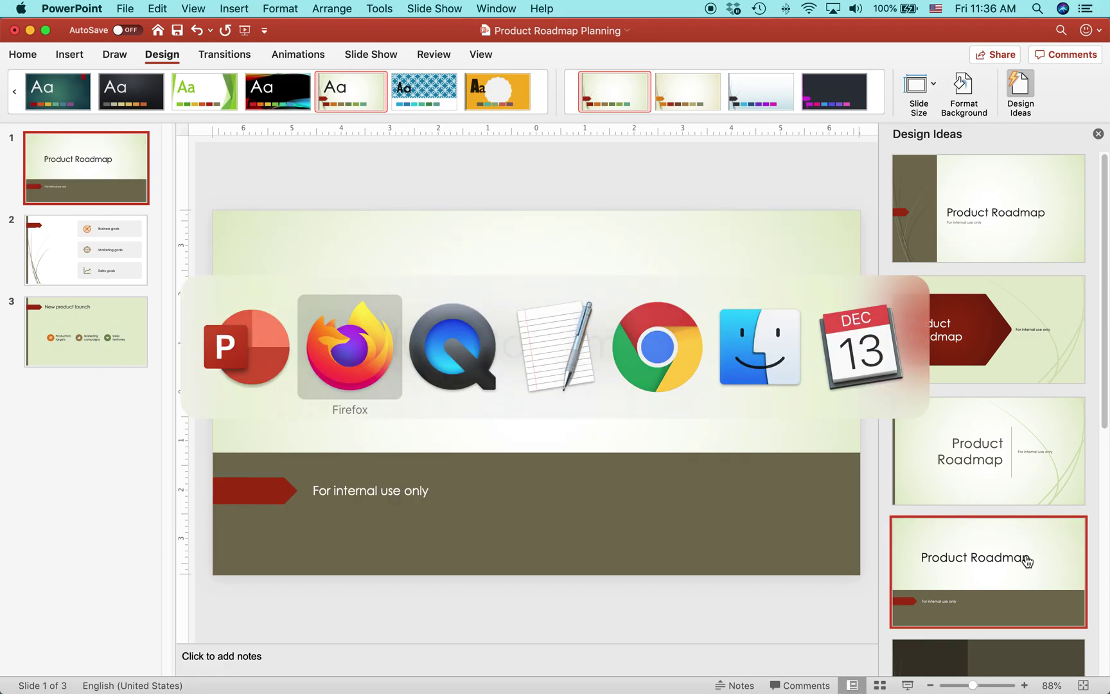